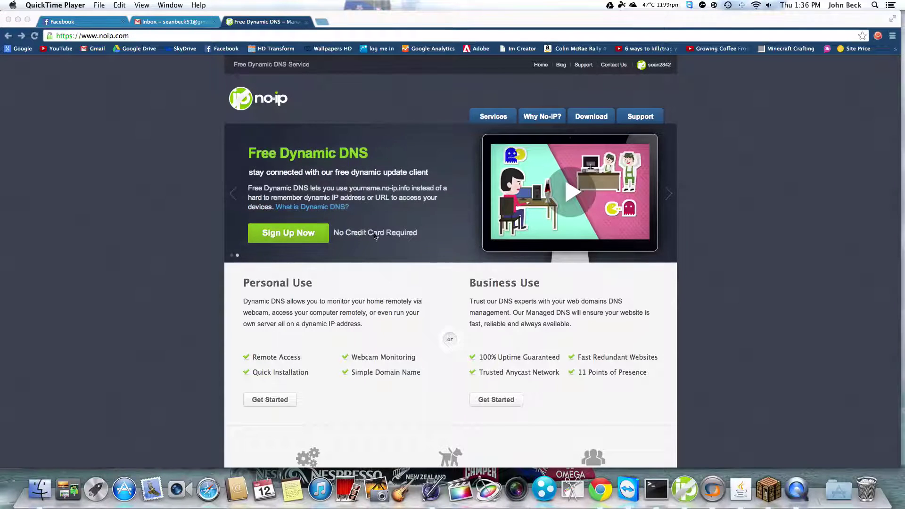
Go from the No-IP home page through My Account to the Add a host form.
{"action": "left_click", "coordinate": [393, 201]}
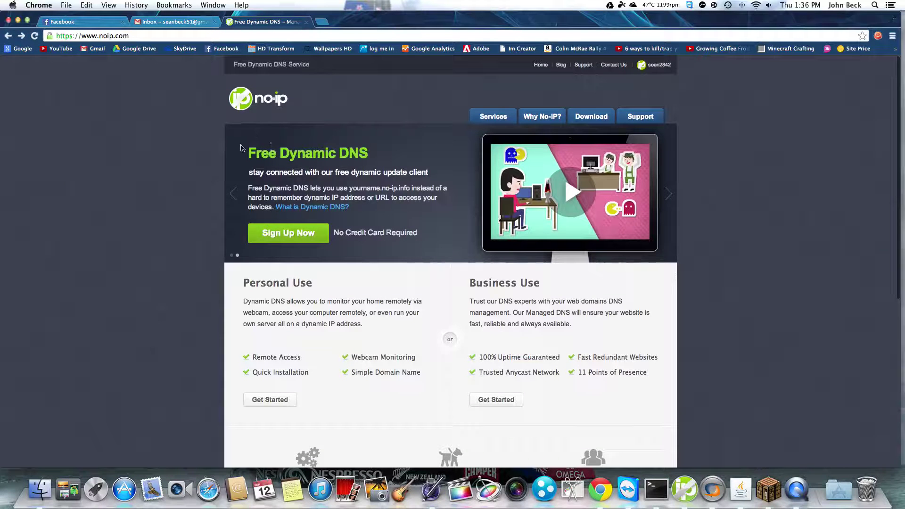
{"action": "left_click_drag", "start_coordinate": [247, 152], "coordinate": [371, 153]}
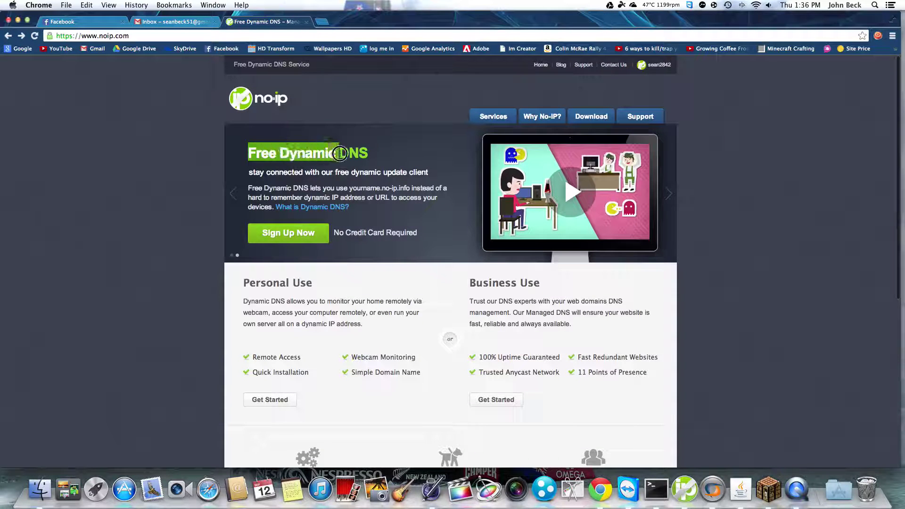
{"action": "left_click", "coordinate": [411, 154]}
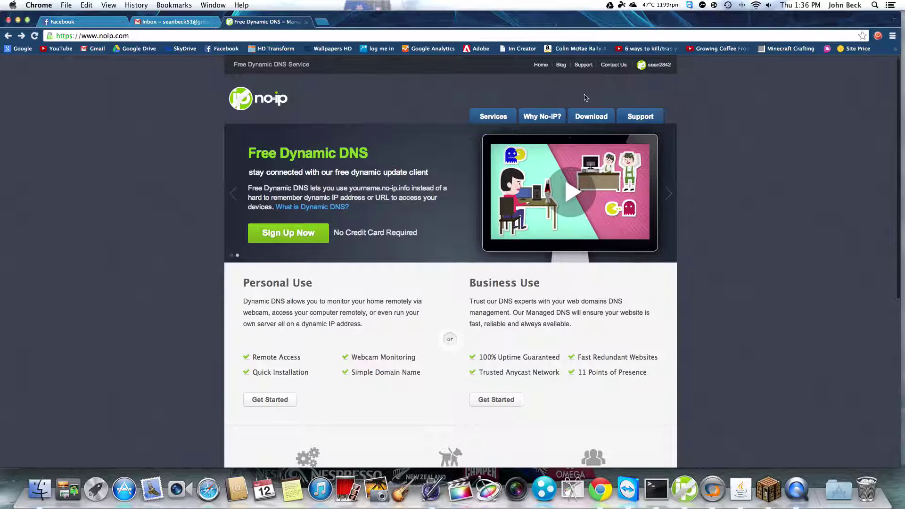
{"action": "left_click", "coordinate": [654, 64]}
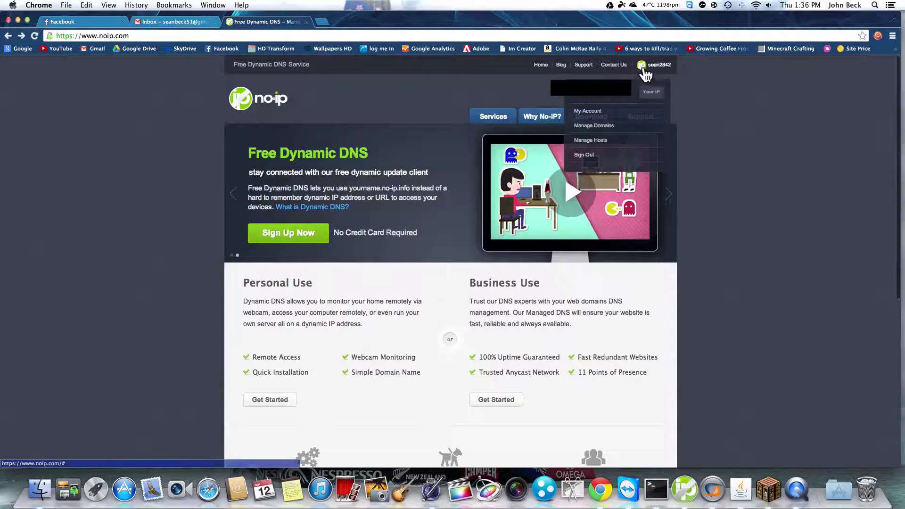
{"action": "left_click", "coordinate": [588, 111]}
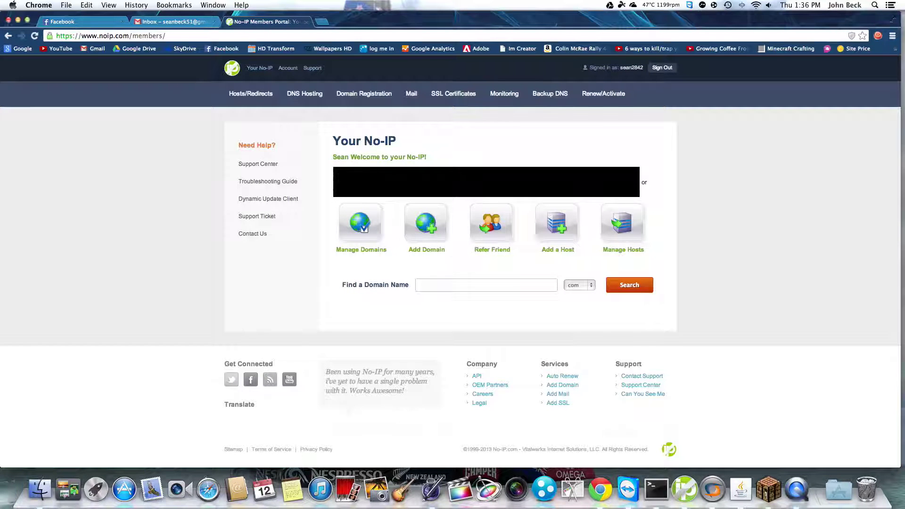
{"action": "left_click", "coordinate": [542, 244]}
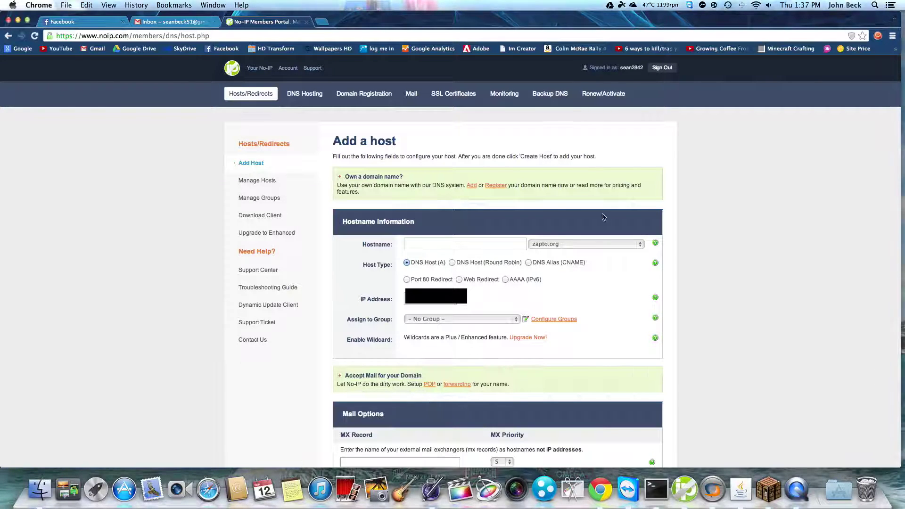
Pick no-ip.info from the free domain list and enter minecraftsean as the hostname.
{"action": "left_click", "coordinate": [586, 243]}
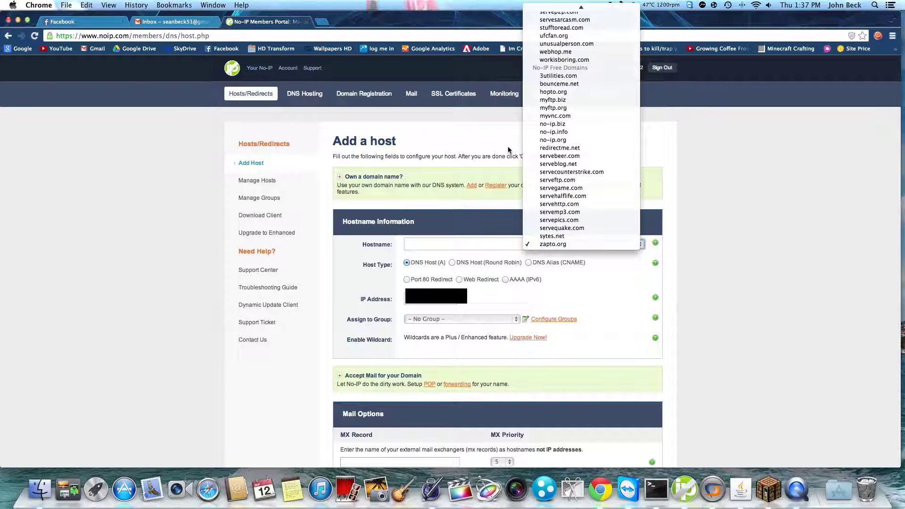
{"action": "left_click", "coordinate": [529, 132]}
{"action": "left_click", "coordinate": [468, 244]}
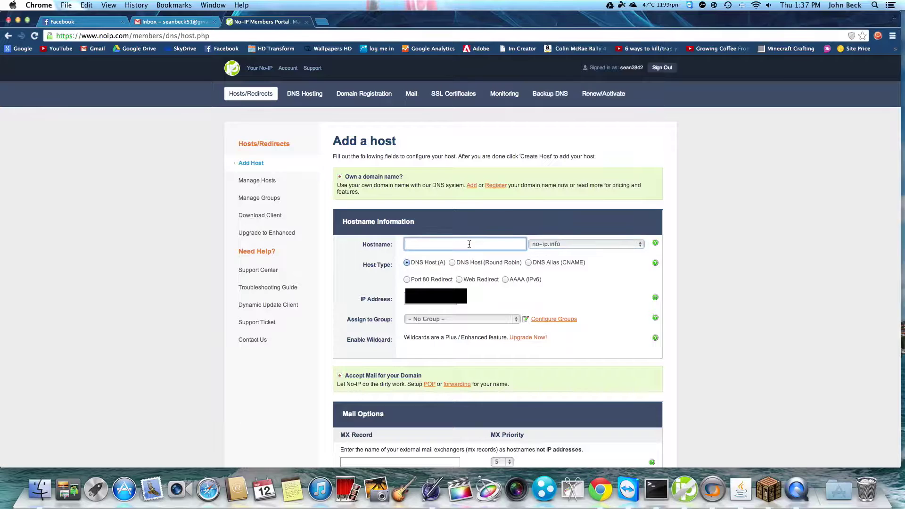
{"action": "type", "text": "mn"}
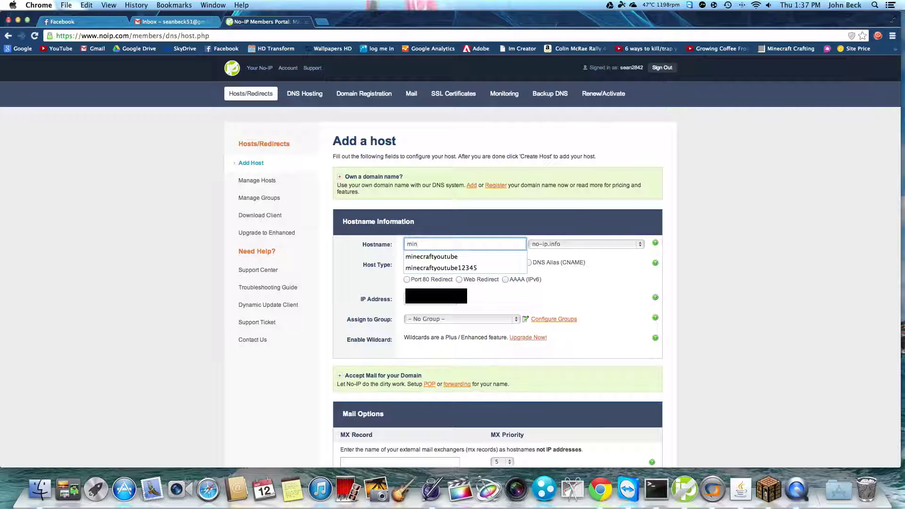
{"action": "type", "text": "craft"}
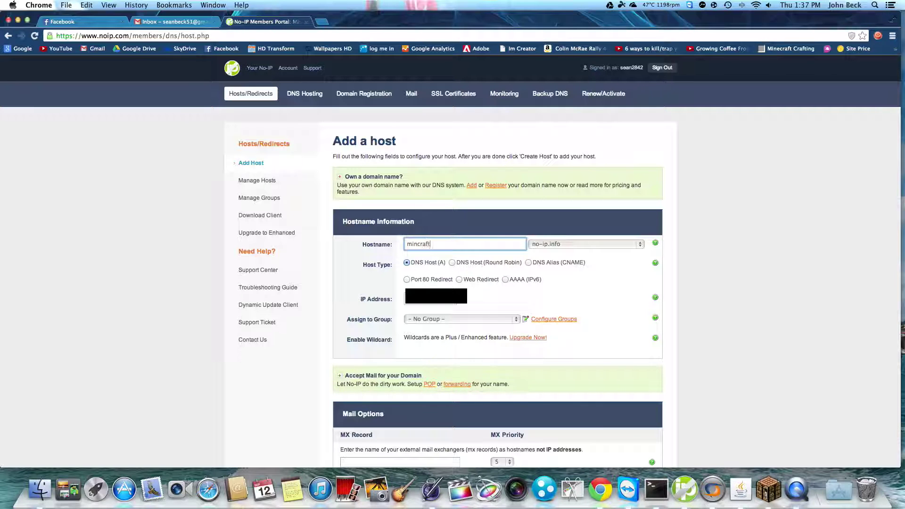
{"action": "key", "text": "BackSpace"}
{"action": "key", "text": "BackSpace"}
{"action": "key", "text": "BackSpace"}
{"action": "key", "text": "BackSpace"}
{"action": "key", "text": "BackSpace"}
{"action": "type", "text": "ecraftsean"}
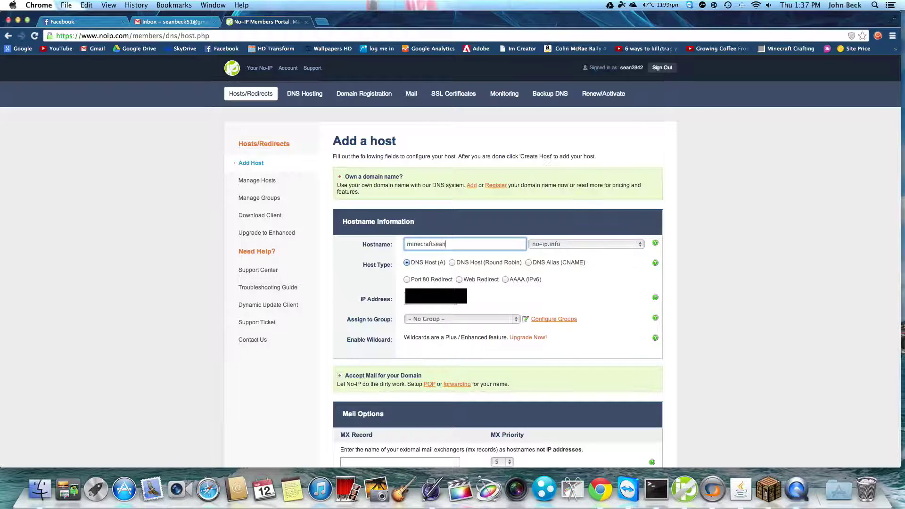
{"action": "left_click", "coordinate": [387, 296]}
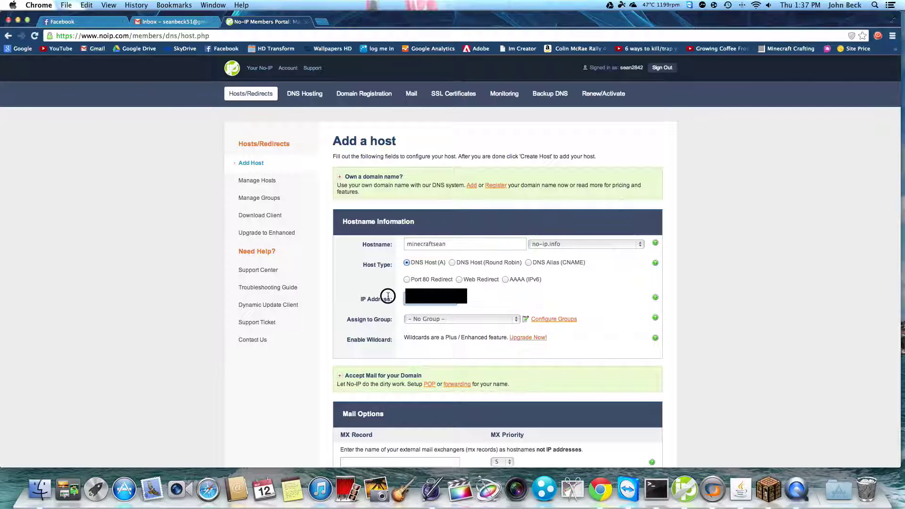
{"action": "scroll", "coordinate": [514, 304], "scroll_direction": "down", "scroll_amount": 10}
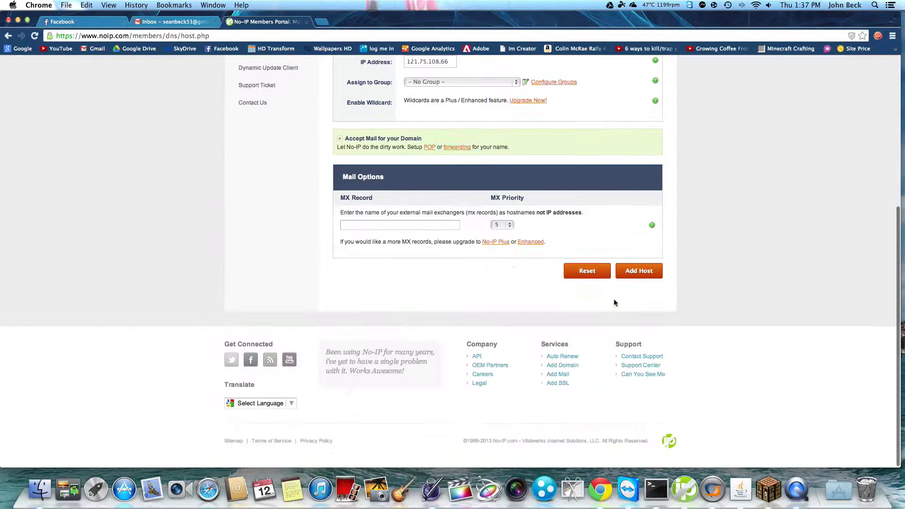
Submit the Add a host form to create minecraftsean.no-ip.info.
{"action": "left_click", "coordinate": [638, 270]}
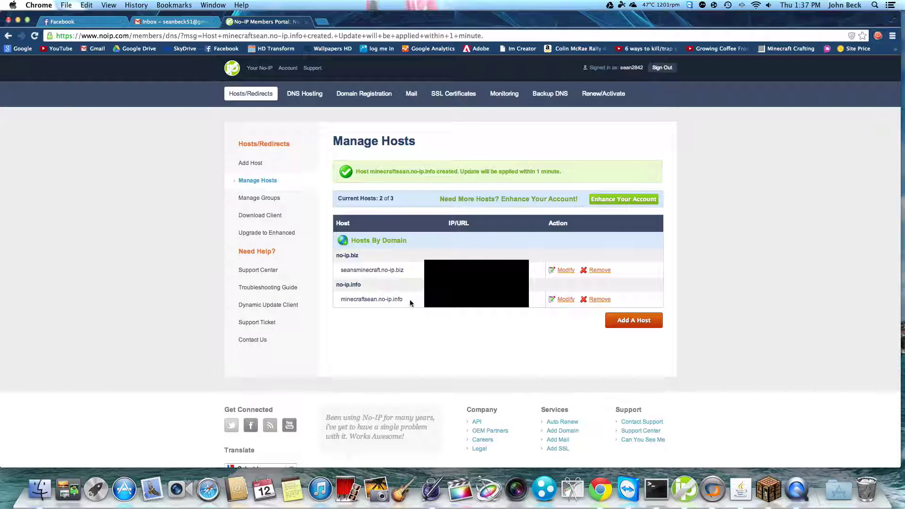
{"action": "mouse_move", "coordinate": [403, 299]}
{"action": "left_mouse_down"}
{"action": "mouse_move", "coordinate": [333, 304]}
{"action": "mouse_move", "coordinate": [405, 301]}
{"action": "mouse_move", "coordinate": [338, 298]}
{"action": "left_mouse_up"}
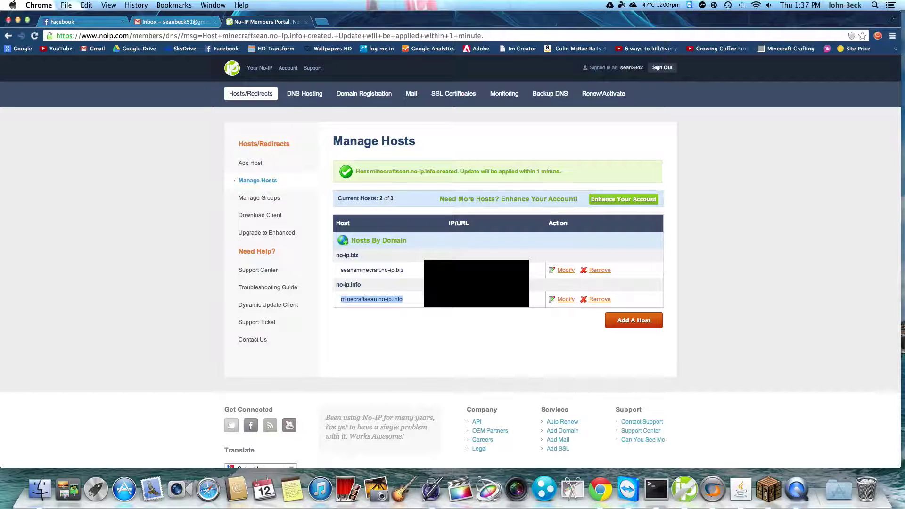
Bring QuickTime Player to the front and show its dock menu of recording options.
{"action": "left_click", "coordinate": [809, 483]}
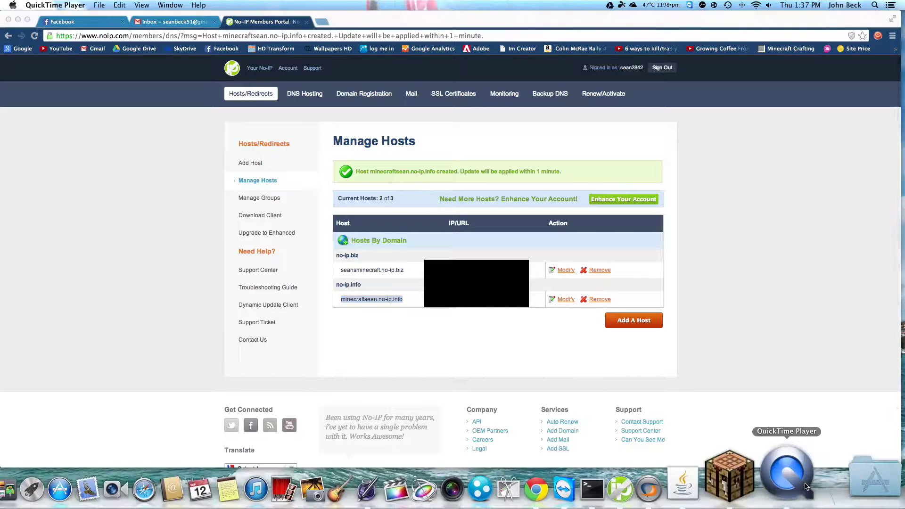
{"action": "right_click", "coordinate": [806, 485]}
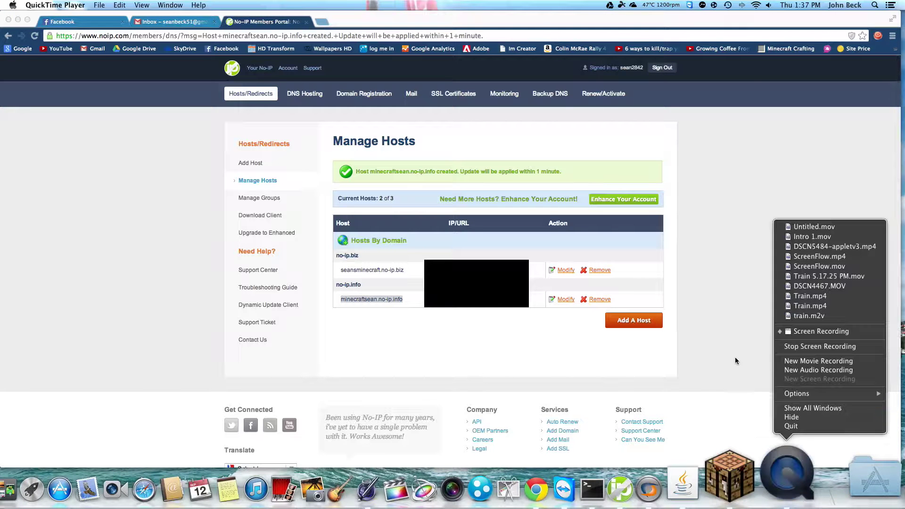